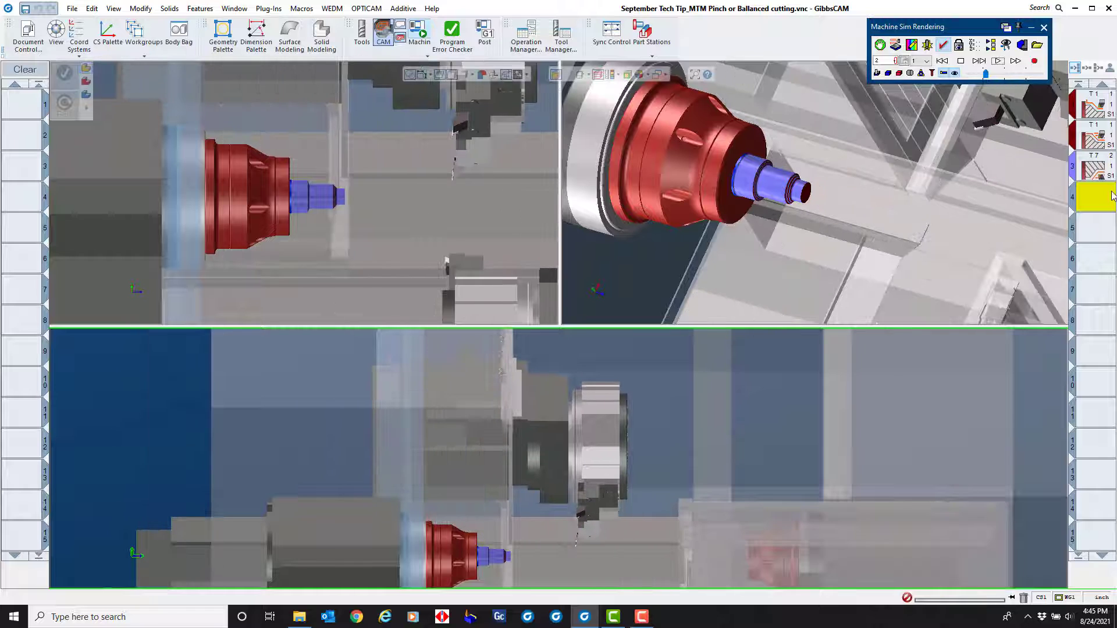
Close the machine simulation and delete operations 2 and 3 from the operation list.
left_click(1044, 27)
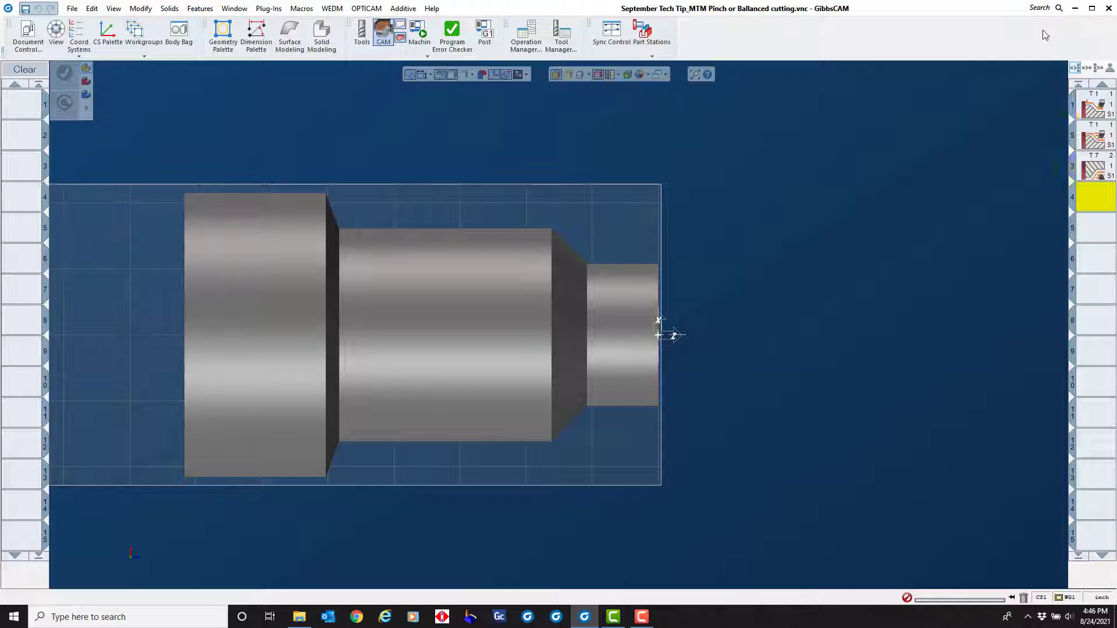
left_click(1085, 141)
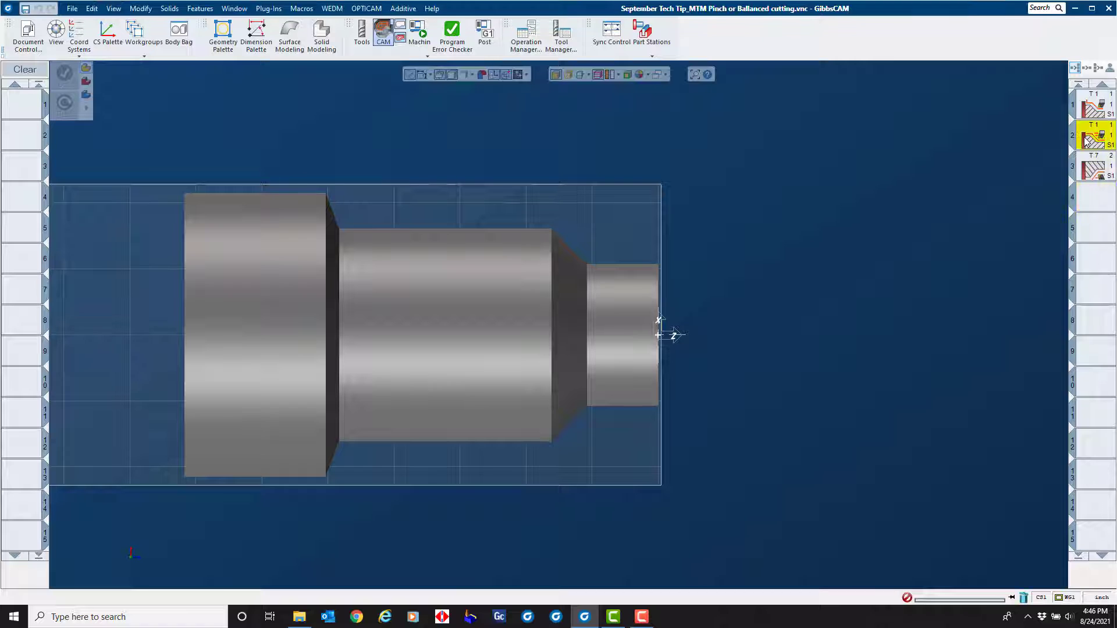
left_click(1085, 168, "shift")
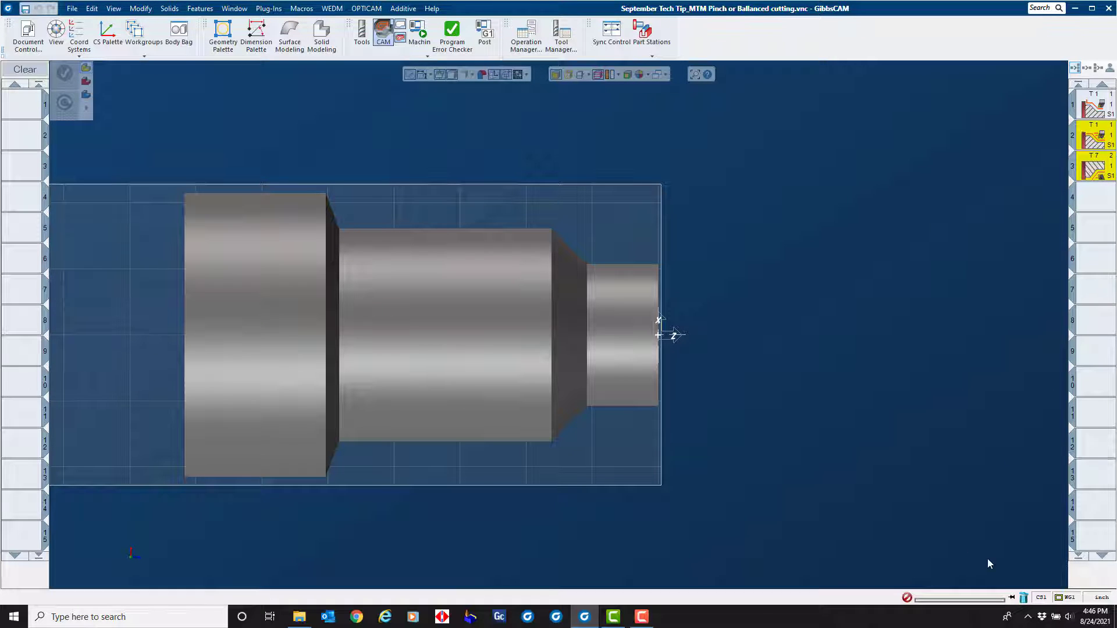
left_click(1023, 597)
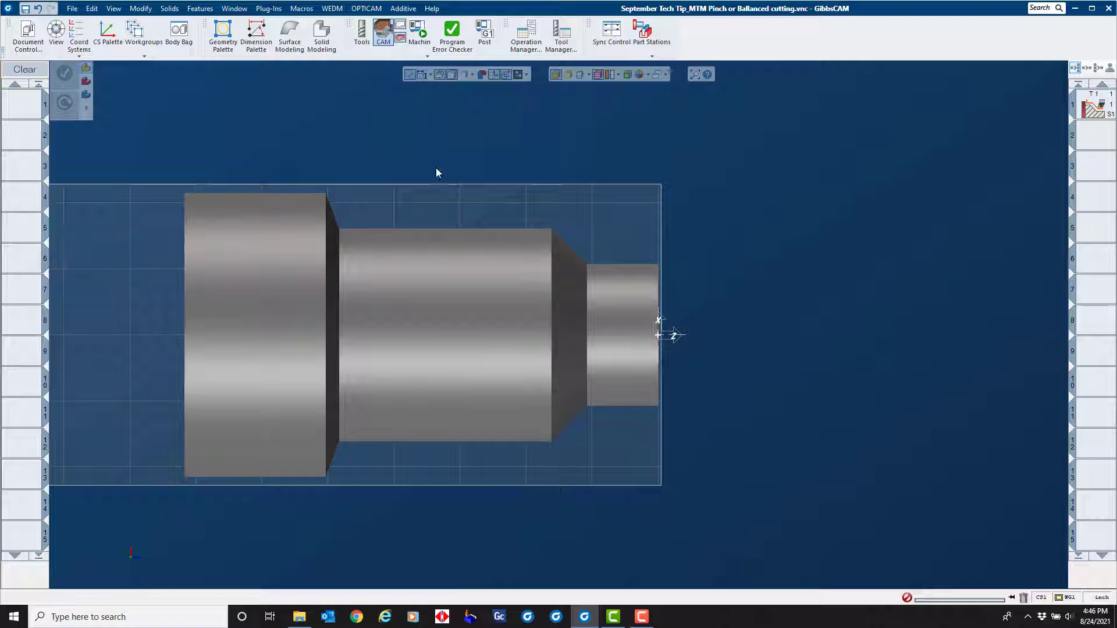
Show the tool list and load a saved roughing process into the process list.
left_click(363, 31)
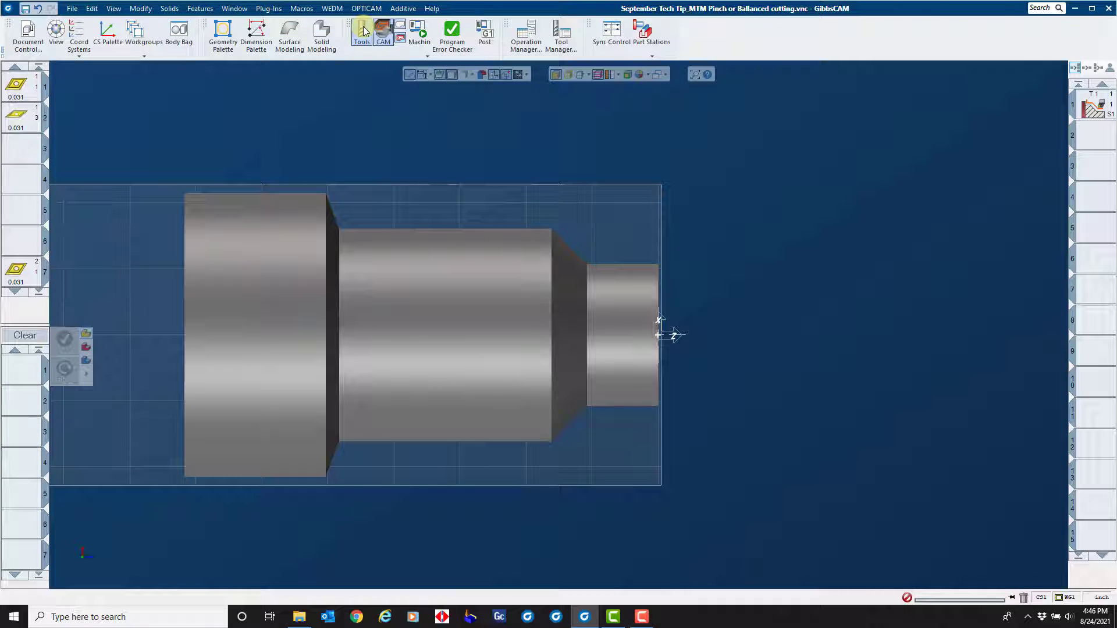
right_click(22, 377)
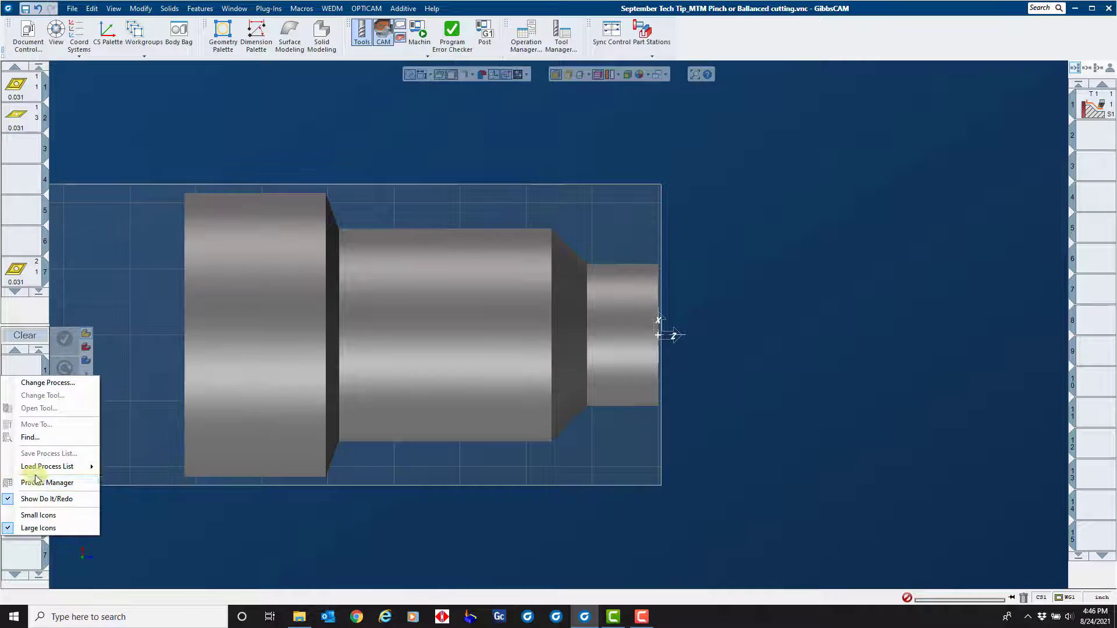
mouse_move(52, 466)
left_click(148, 523)
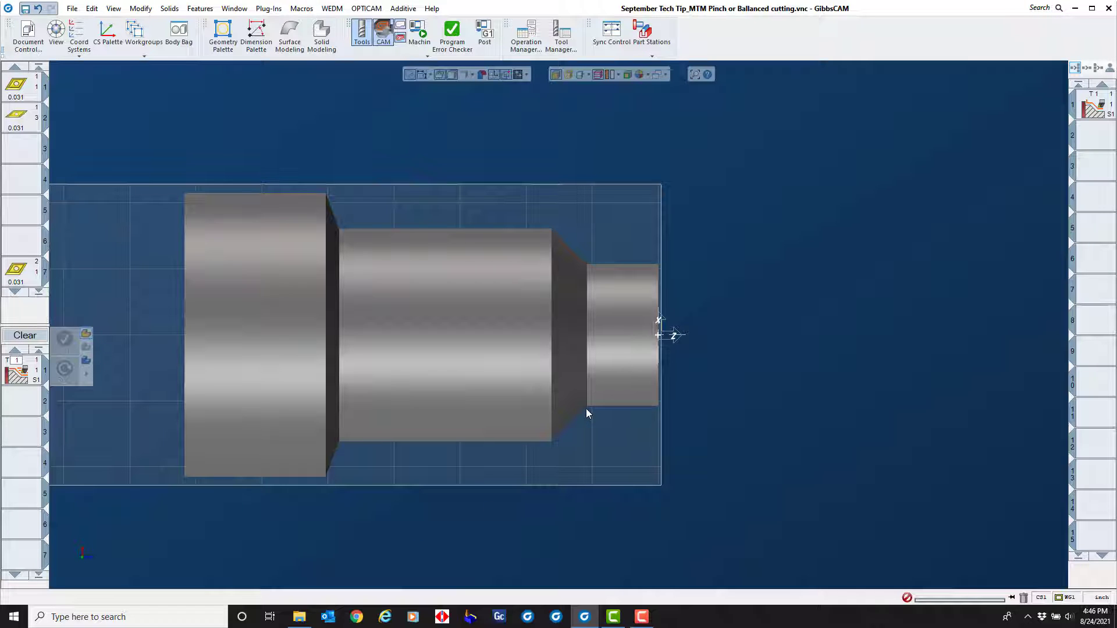
Generate the OD roughing toolpath along the part's profile, from the small front diameter to the large rear diameter, and check its cut time.
left_click(588, 74)
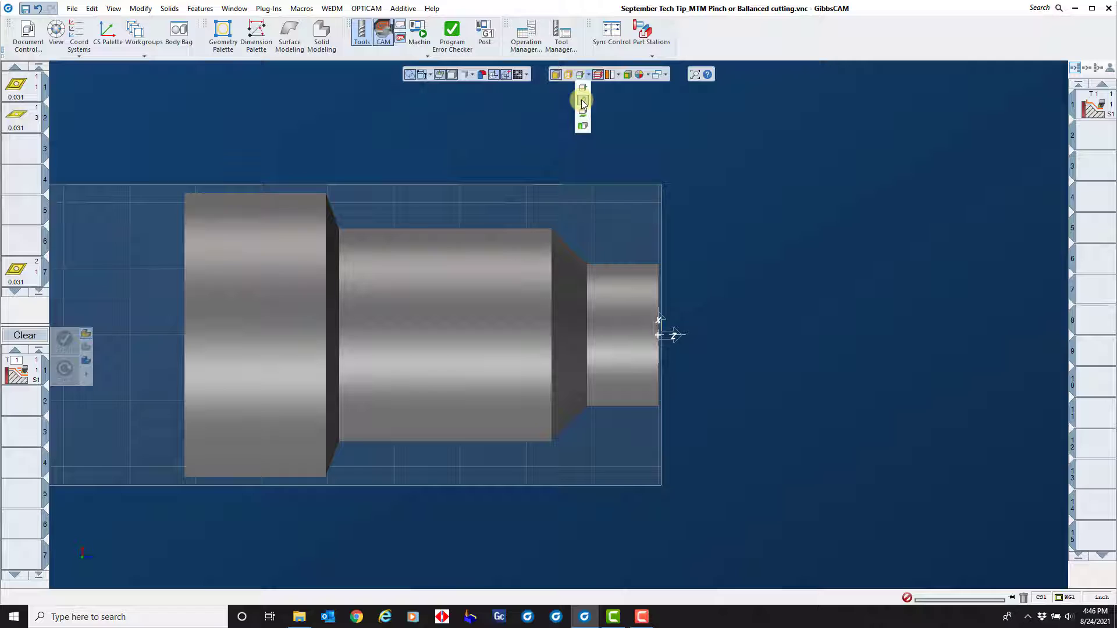
left_click(582, 103)
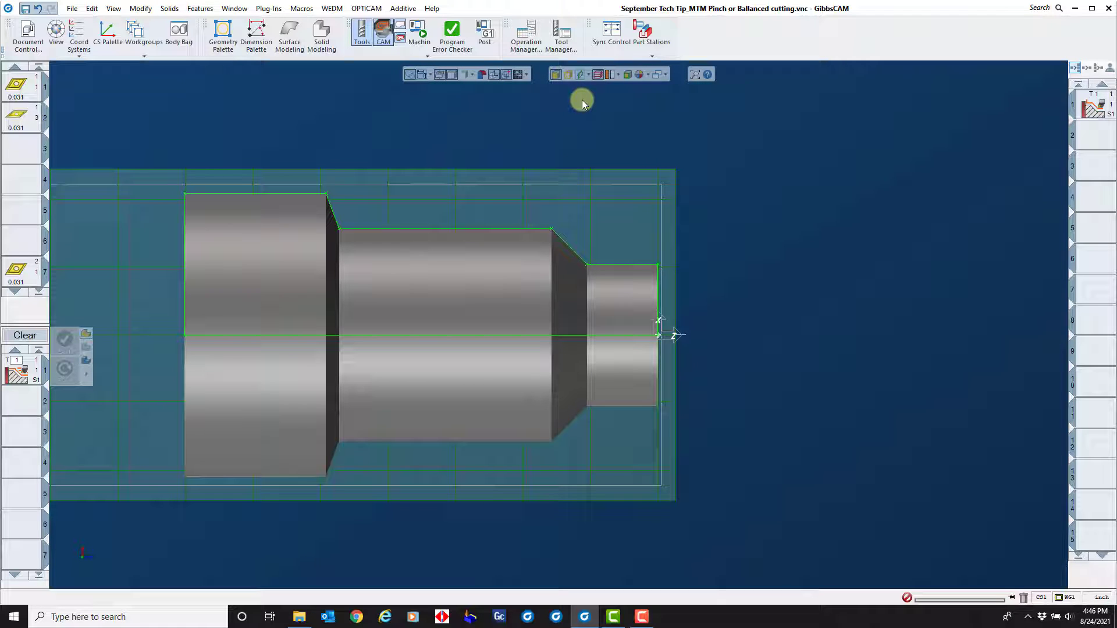
left_click(629, 264)
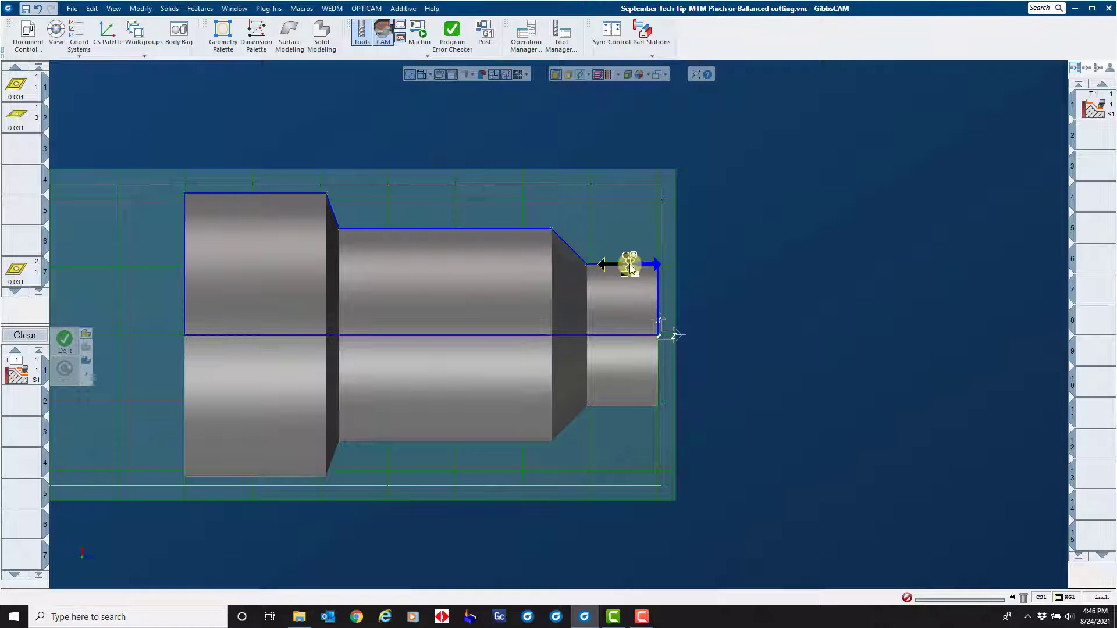
left_click(605, 266)
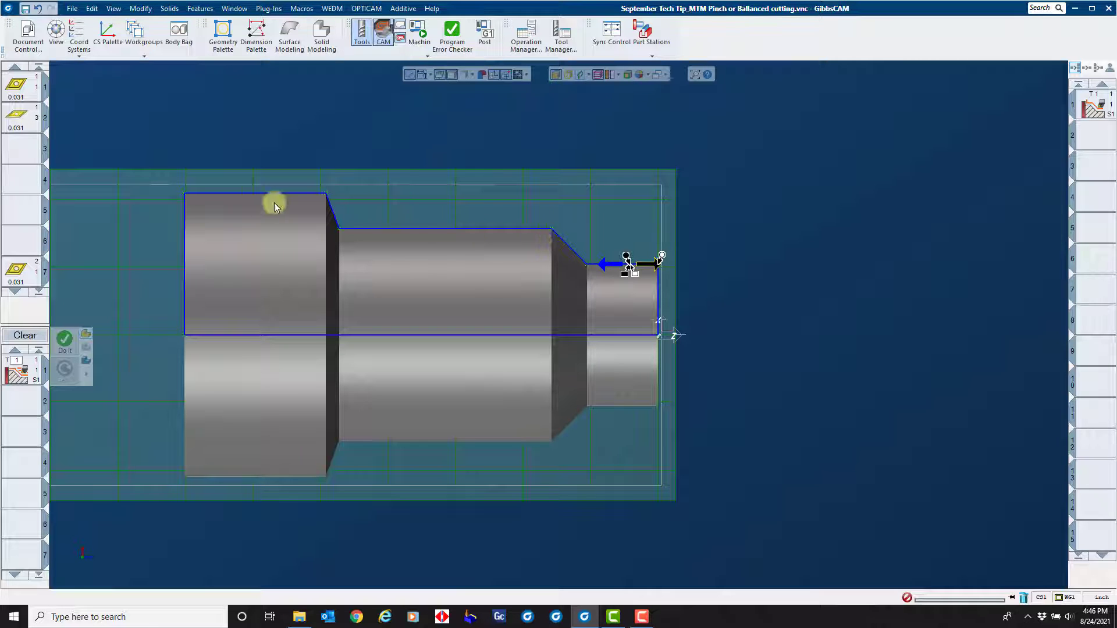
left_click(220, 195)
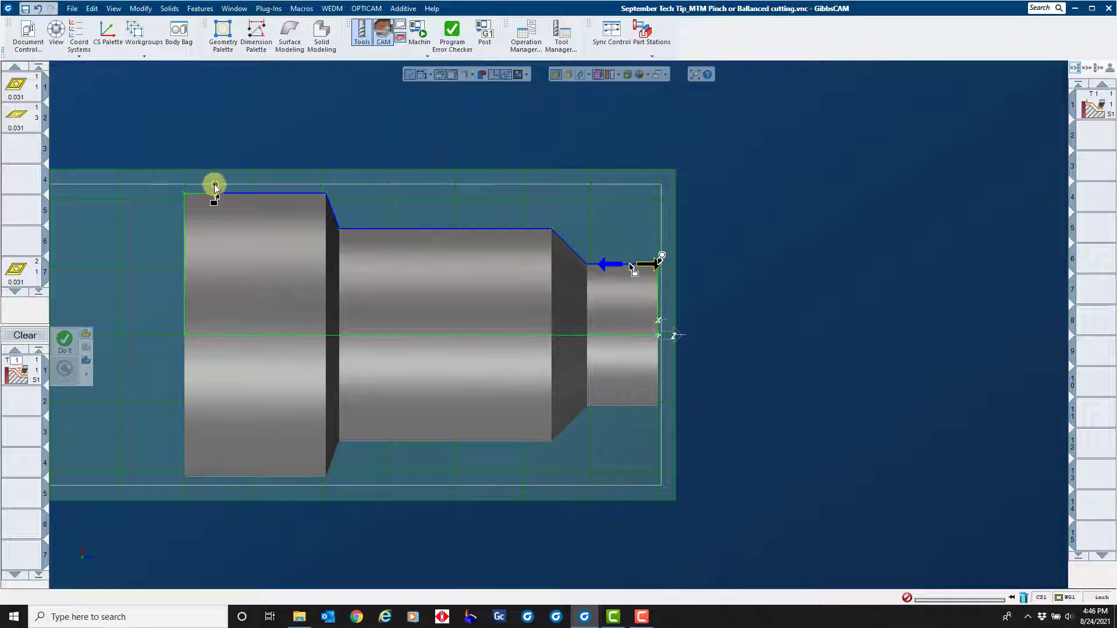
left_click(65, 341)
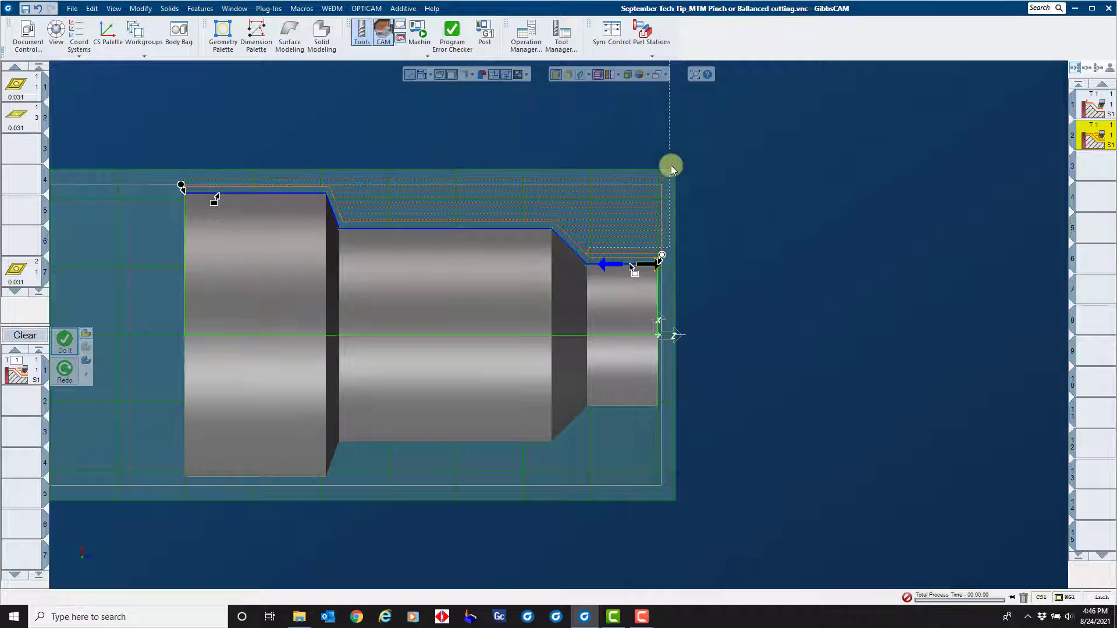
left_click(528, 37)
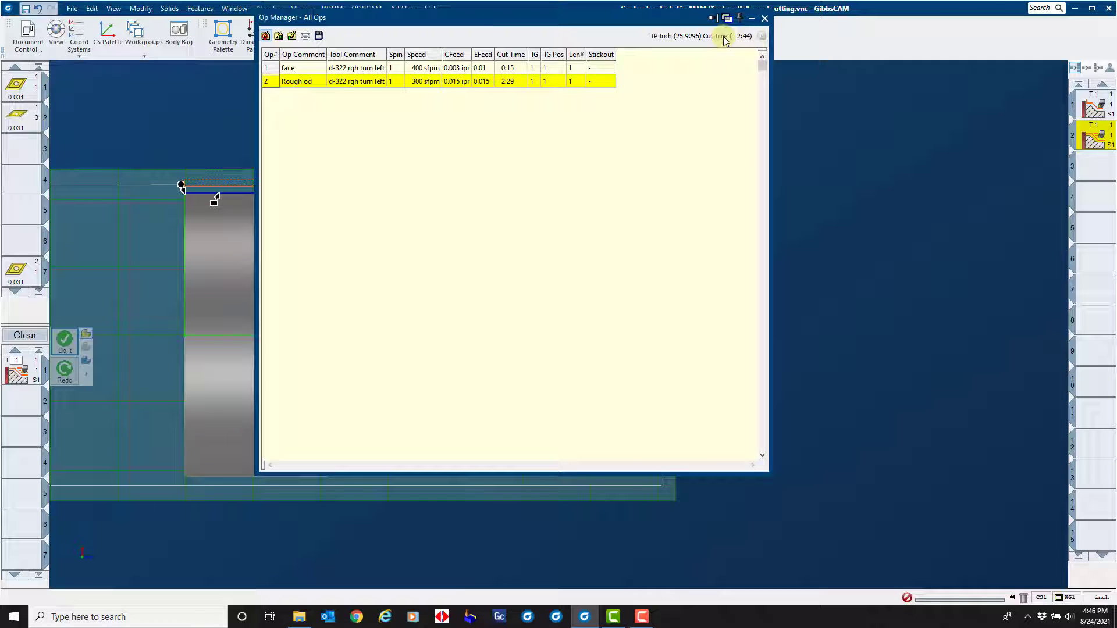
left_click(765, 18)
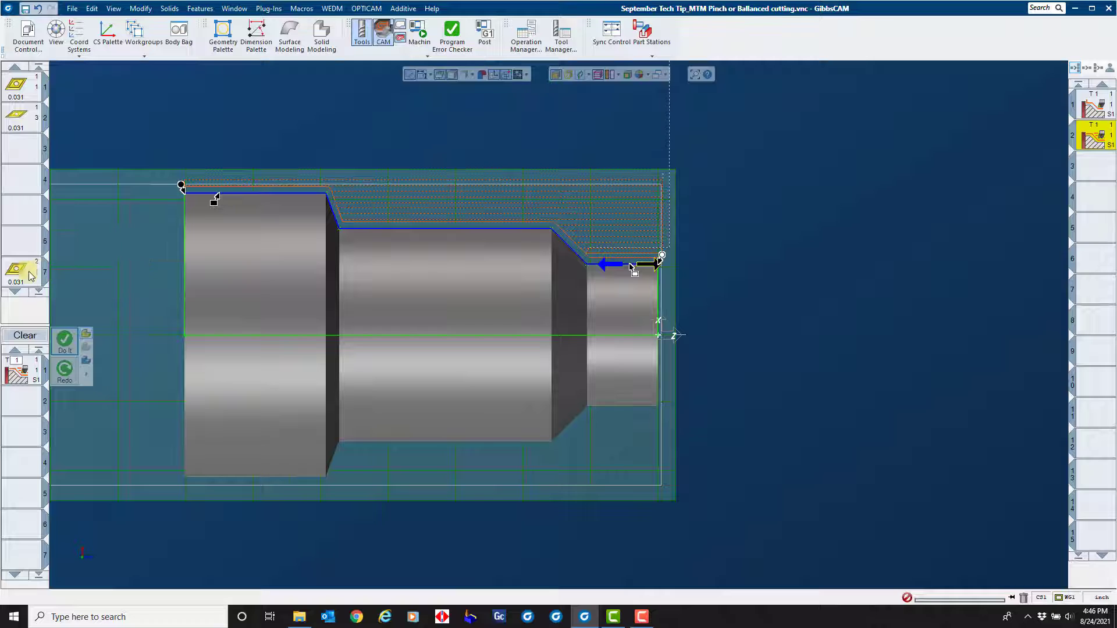
Add a Pinch Rough process with tool 7, master process 1 and a lead/lag of 0.015, and regenerate the roughing operations.
mouse_move(24, 276)
left_click_drag(24, 277, 20, 413)
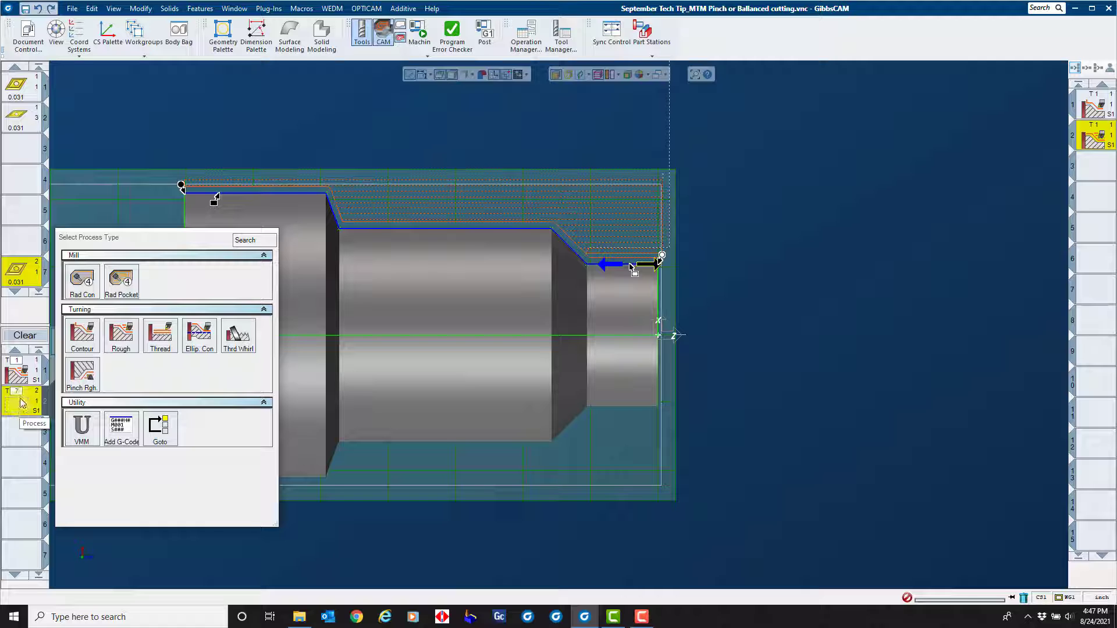
left_click(83, 375)
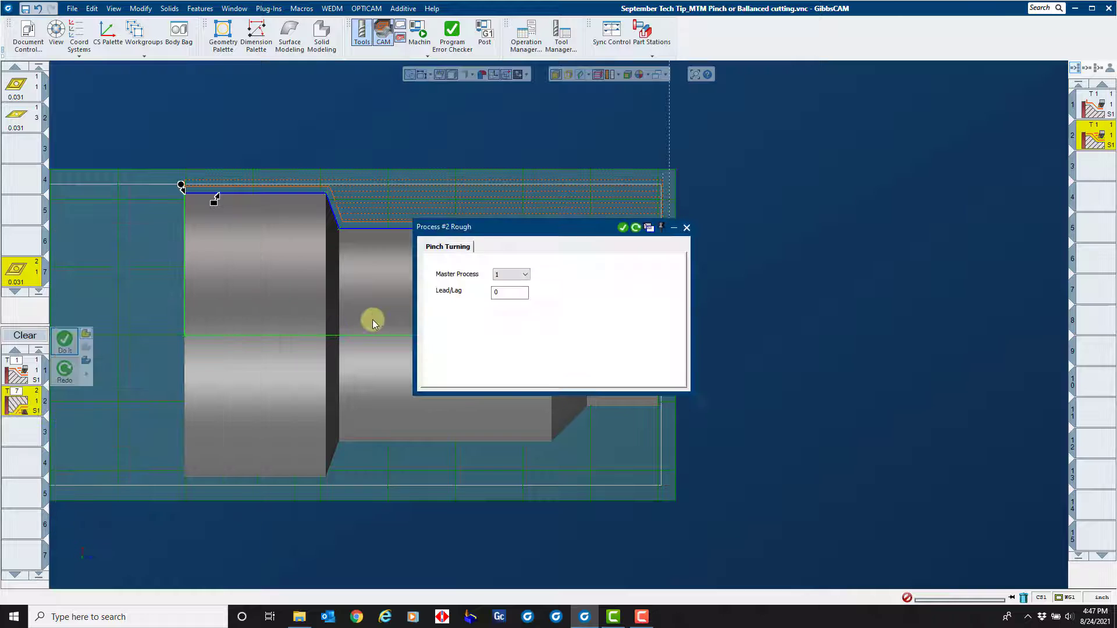
double_click(503, 294)
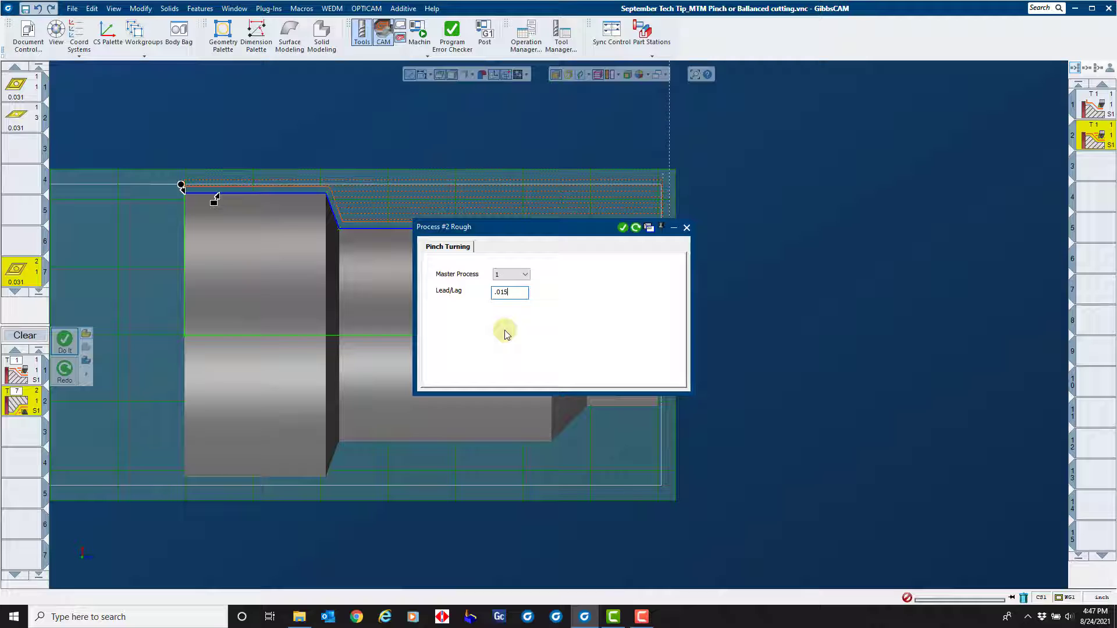
left_click(637, 228)
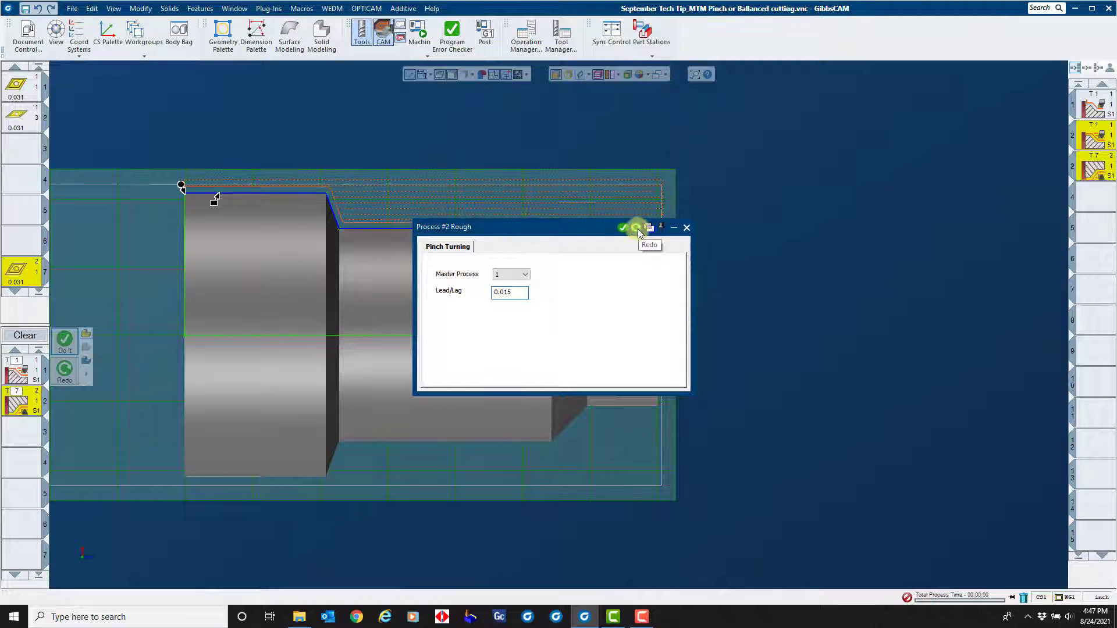
left_click(687, 228)
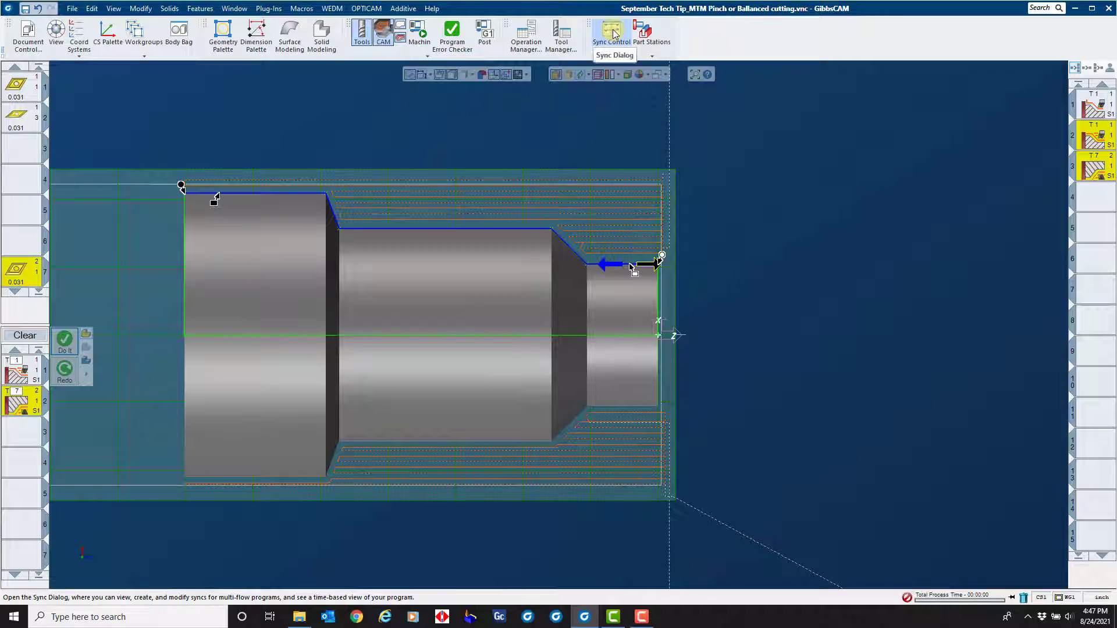
Recalculate the cut times of all operations and open Sync Control to review how the two flows are synchronized.
left_click(525, 34)
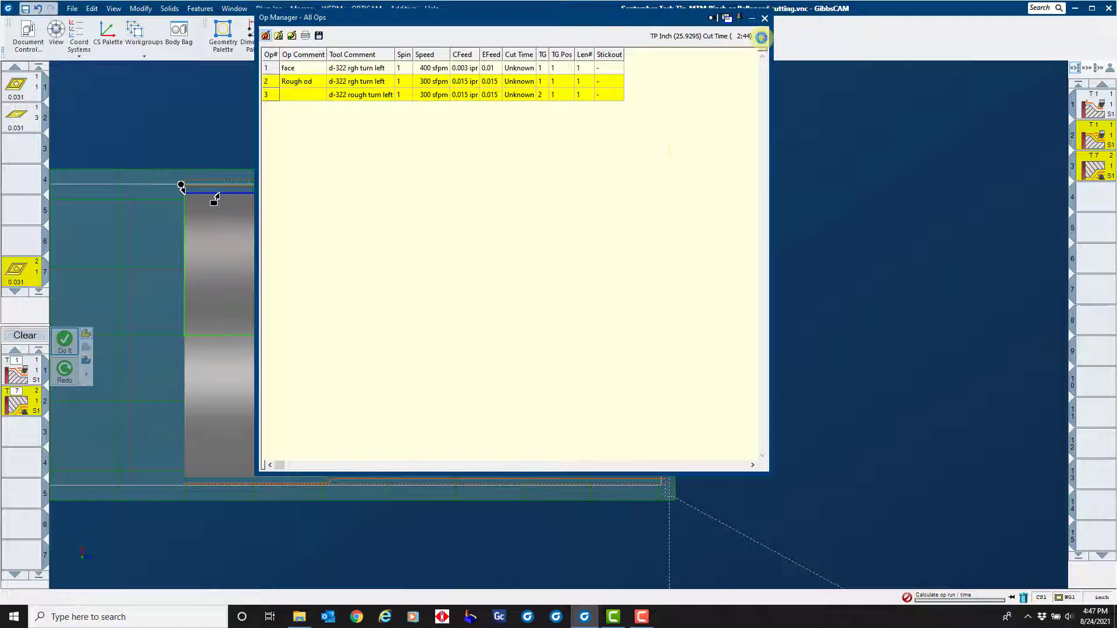
left_click(762, 38)
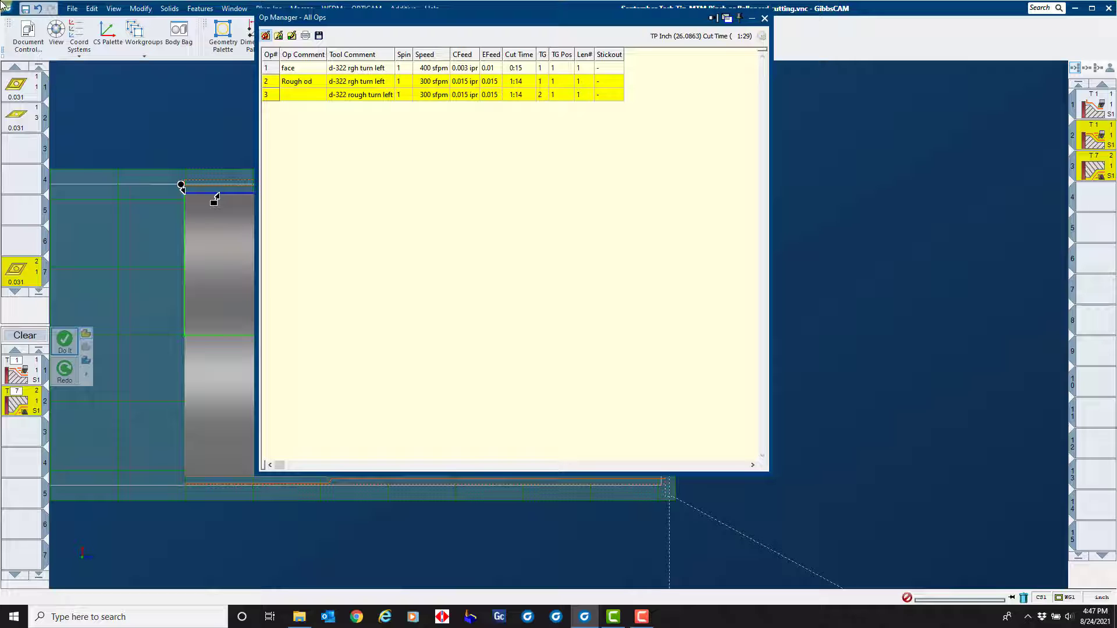
left_click(764, 18)
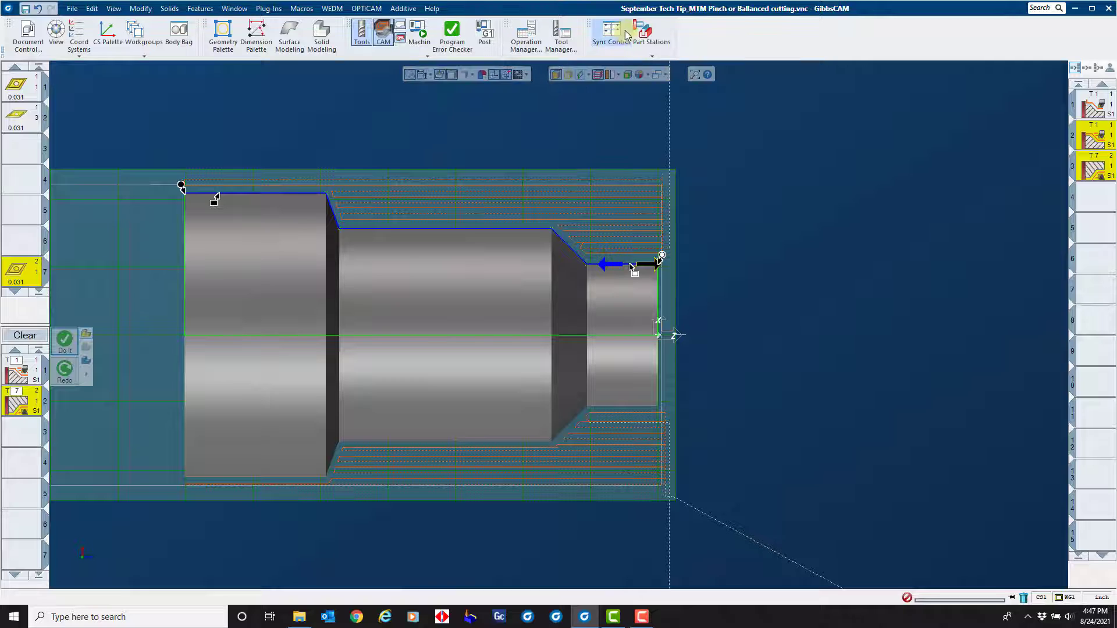
left_click(620, 50)
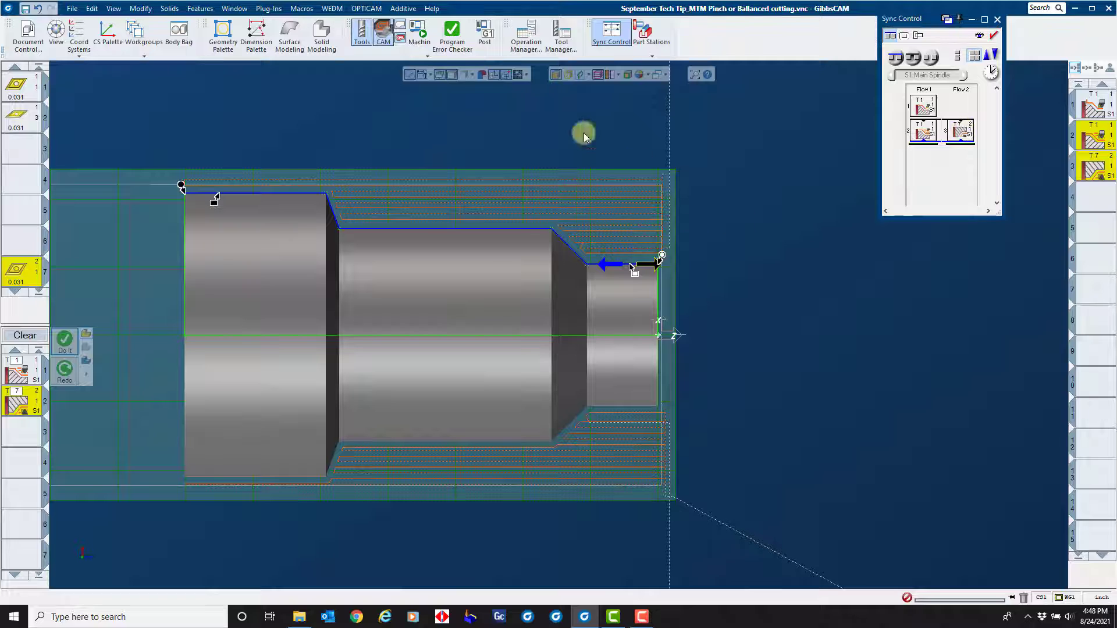
Run the machine simulation of the pinch roughing and inspect both tools cutting the part close up.
left_click(419, 32)
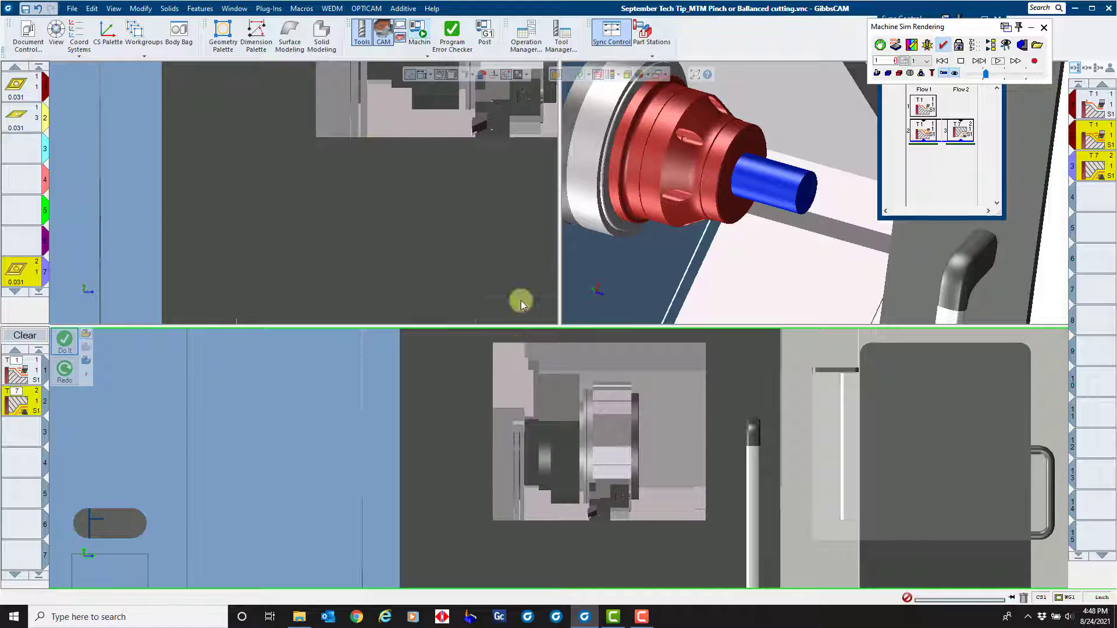
left_click(998, 61)
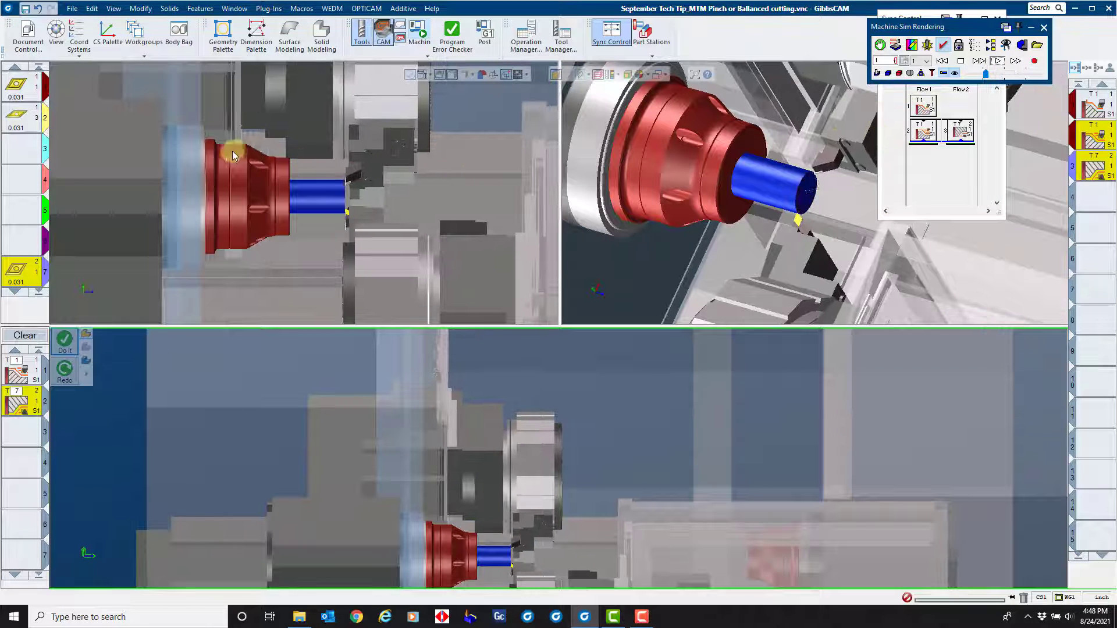
scroll(421, 229, "up", 3)
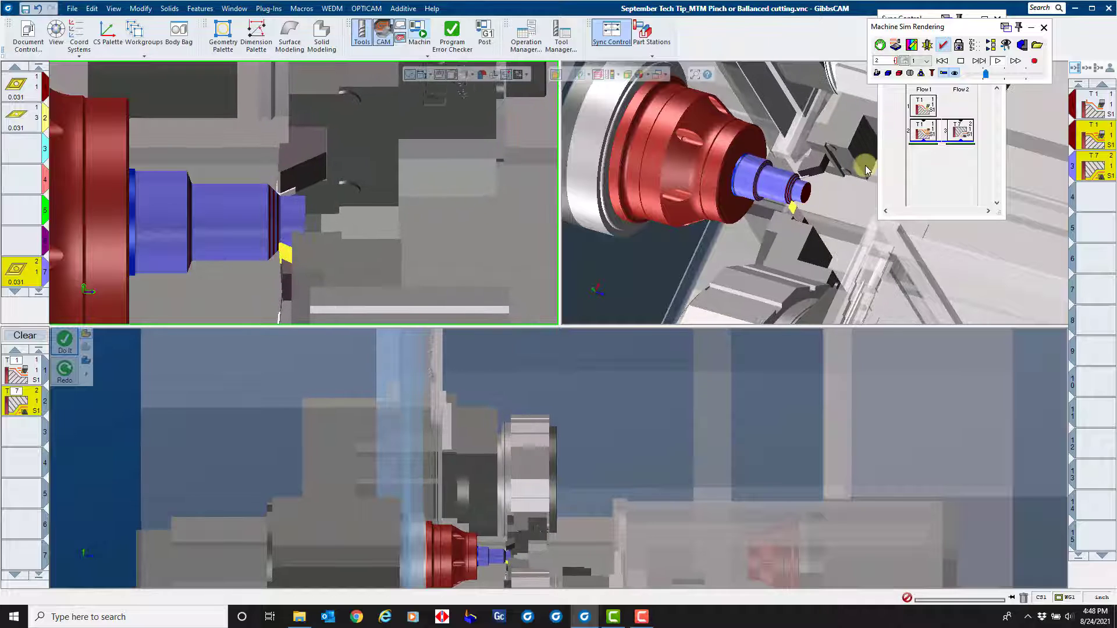
left_click(1042, 29)
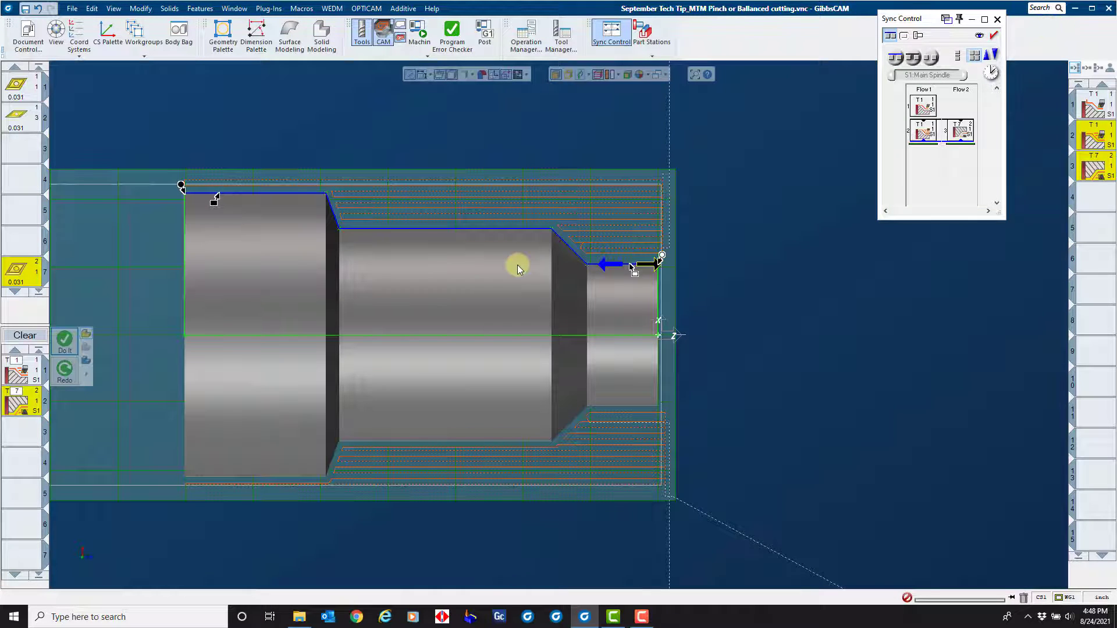
Change the tool 7 process from Pinch Rough to a standard Rough turning process.
right_click(19, 403)
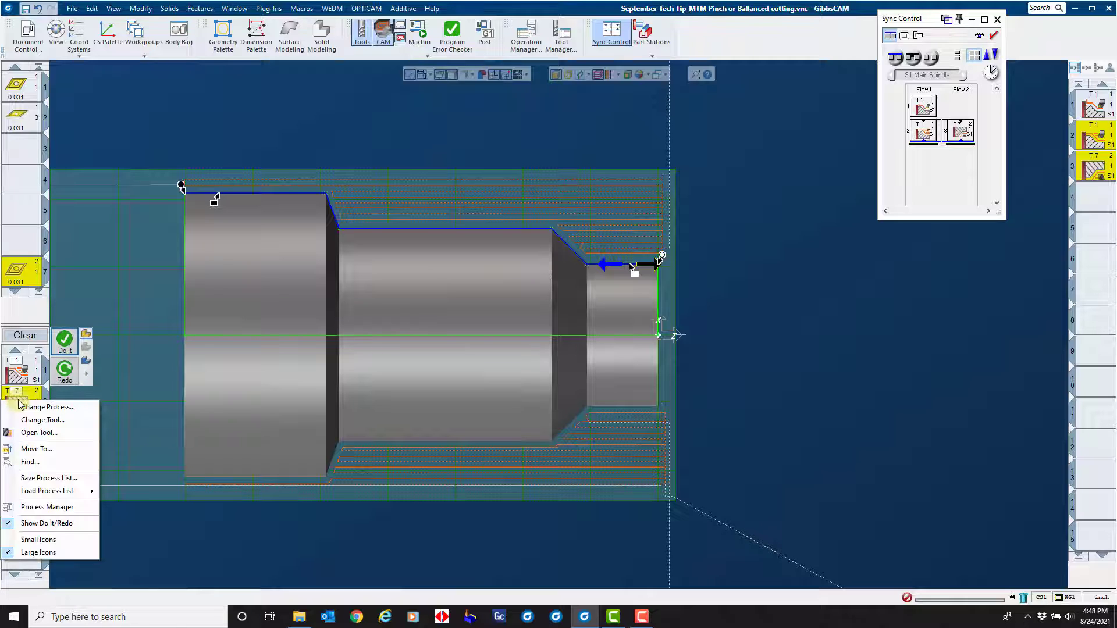
left_click(58, 409)
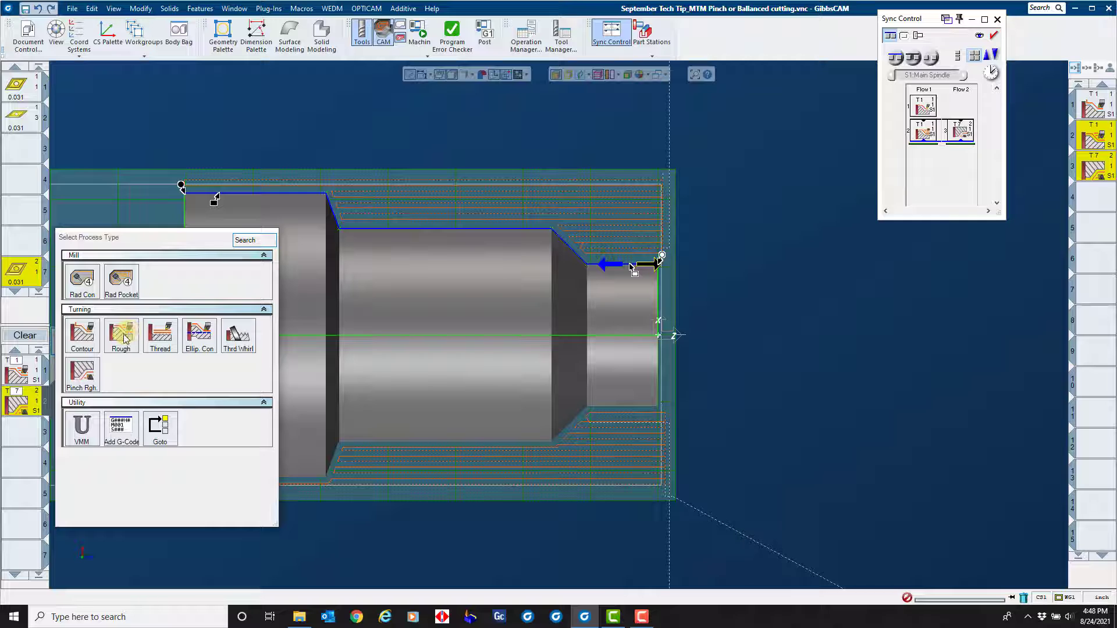
left_click(123, 336)
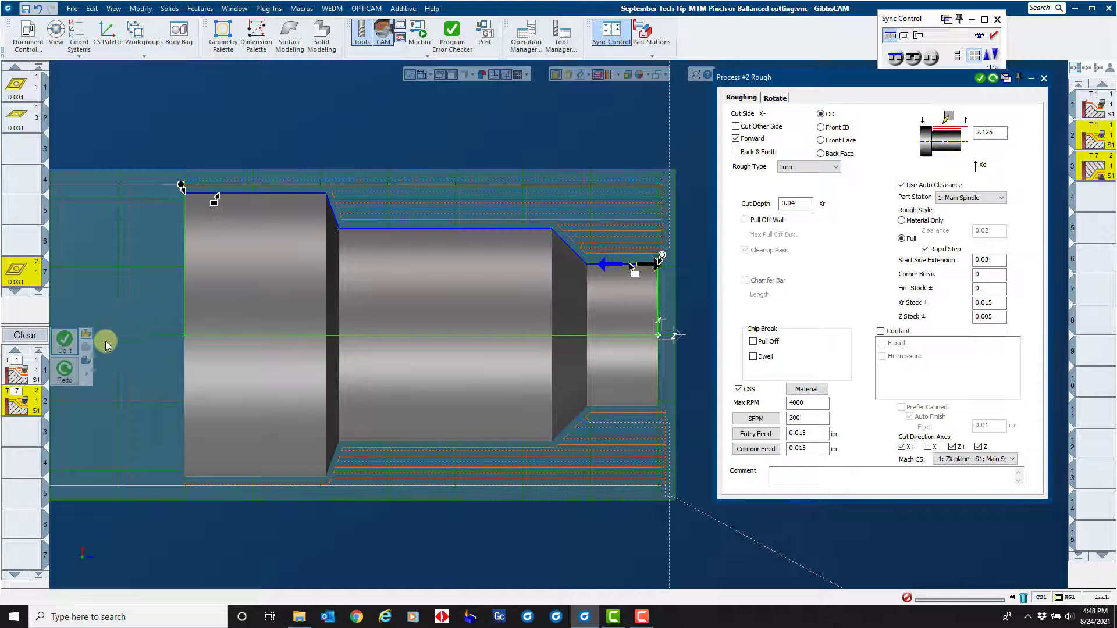
Set the entry feed and contour feed of roughing process 1 to 0.03 ipr.
left_click(18, 364)
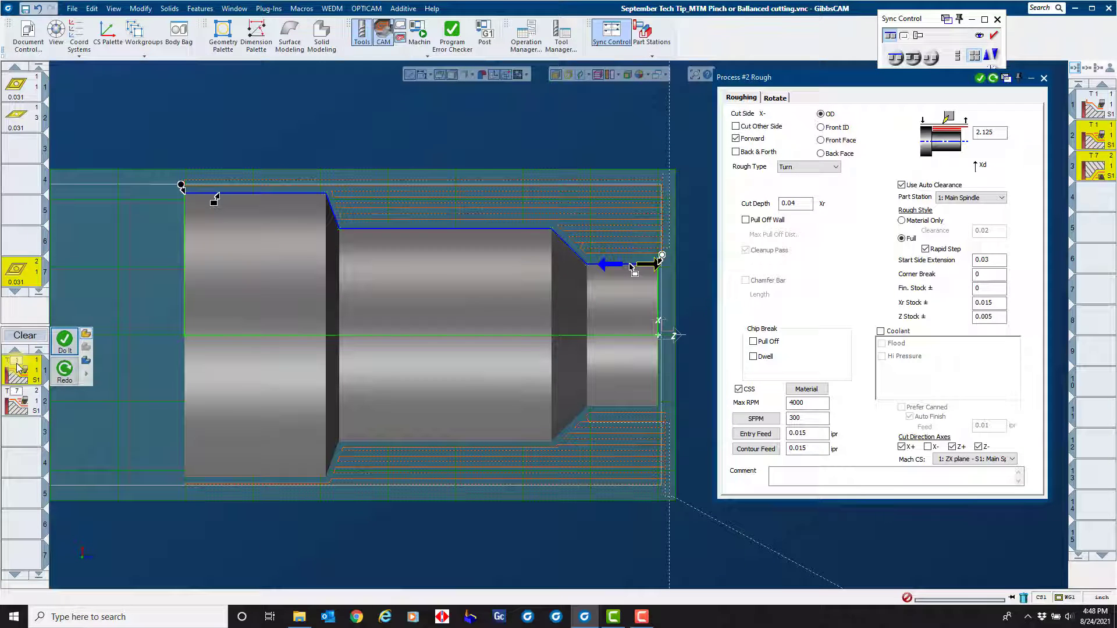
double_click(17, 367)
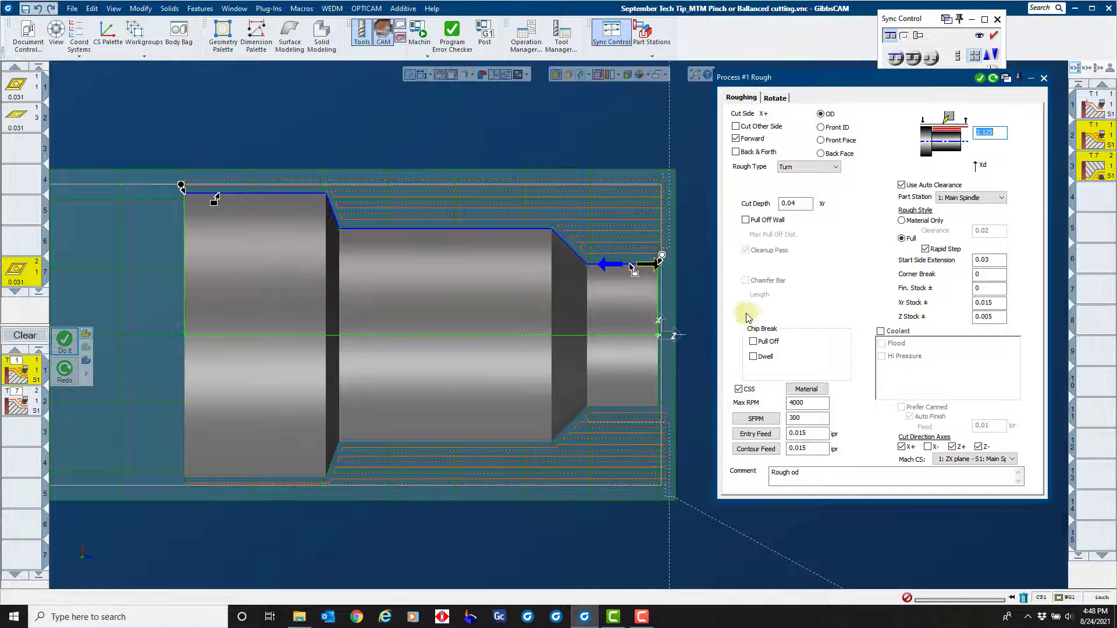
left_click_drag(810, 434, 788, 433)
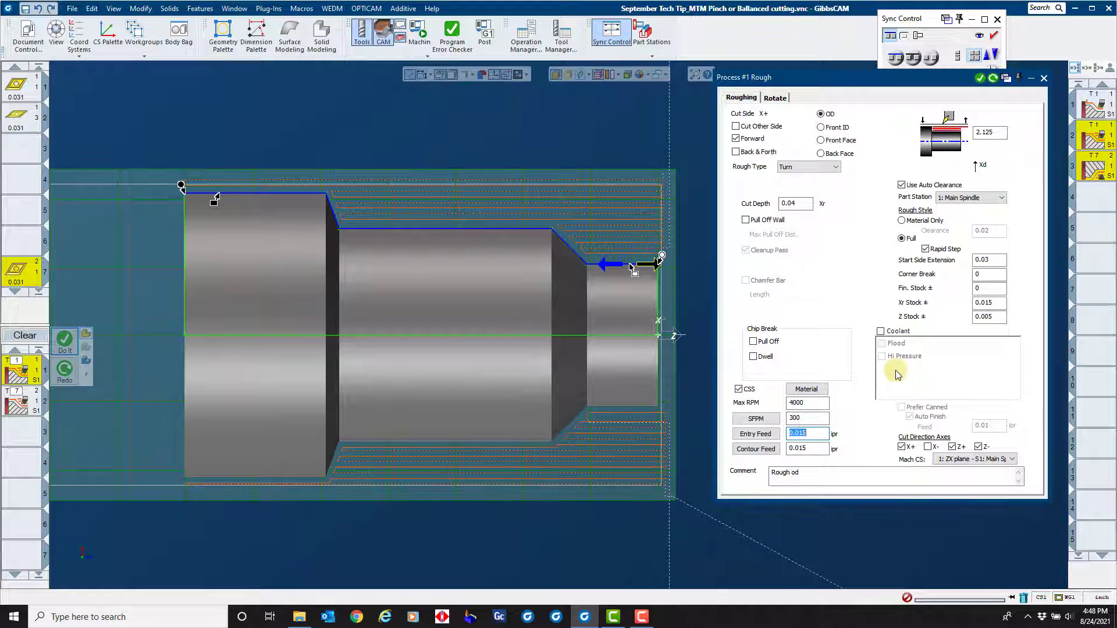
type(".03")
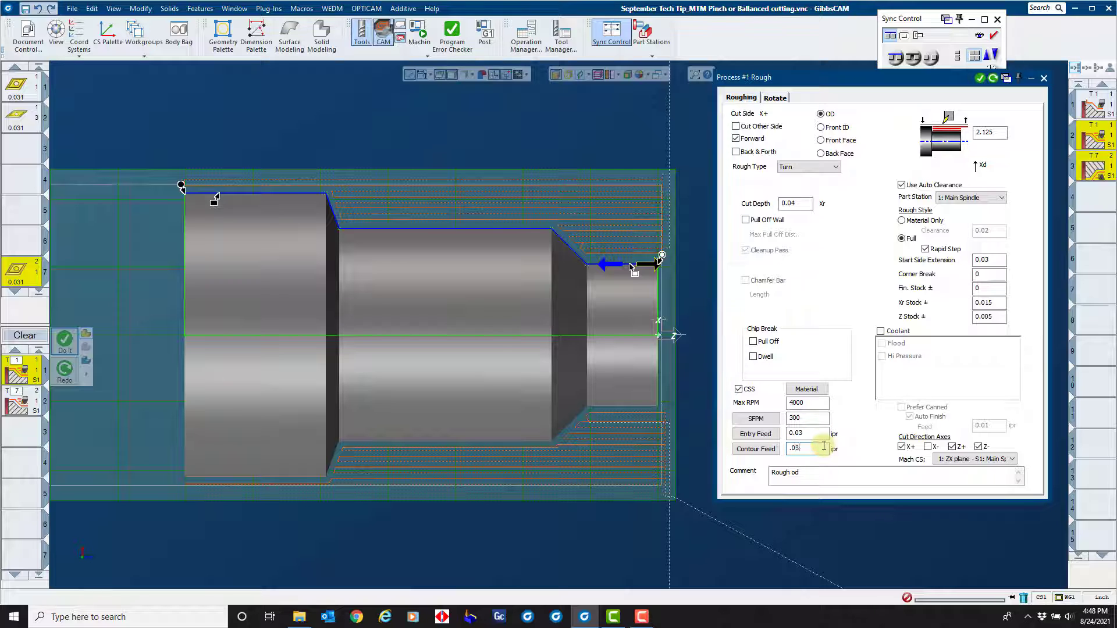
Set the entry feed and contour feed of roughing process 2 to 0.03 ipr and regenerate the roughing toolpaths.
double_click(22, 408)
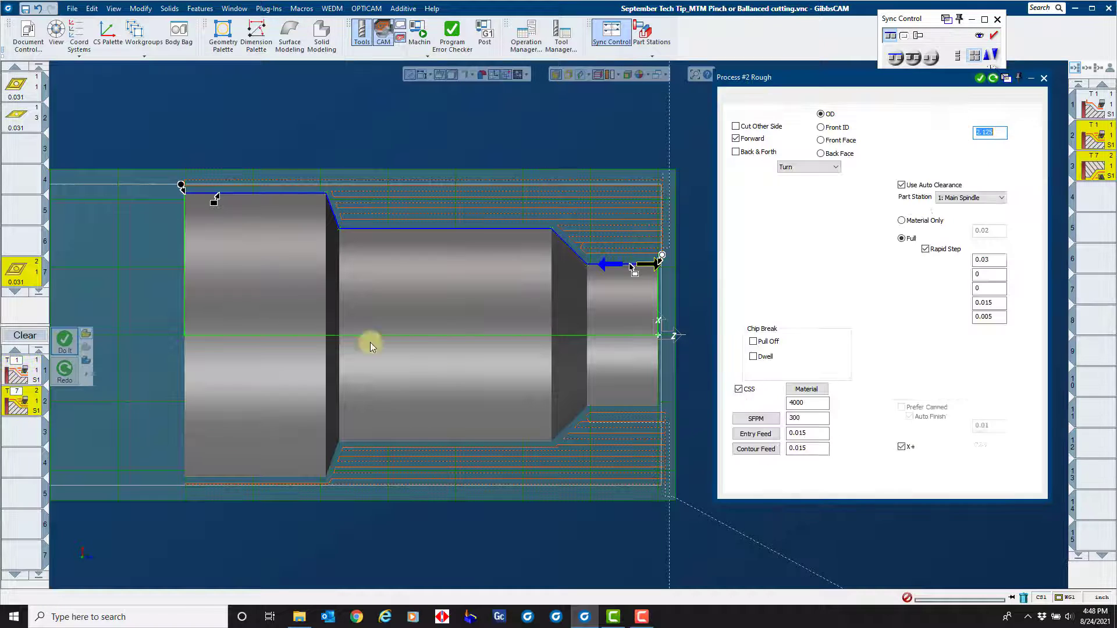
left_click(811, 433)
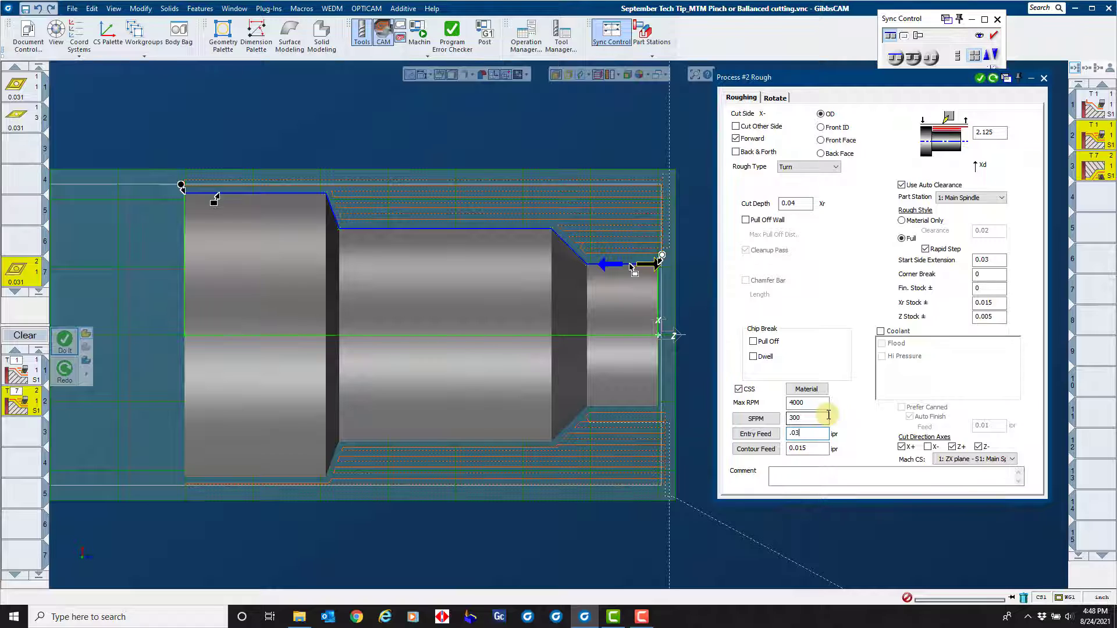
left_click(808, 449)
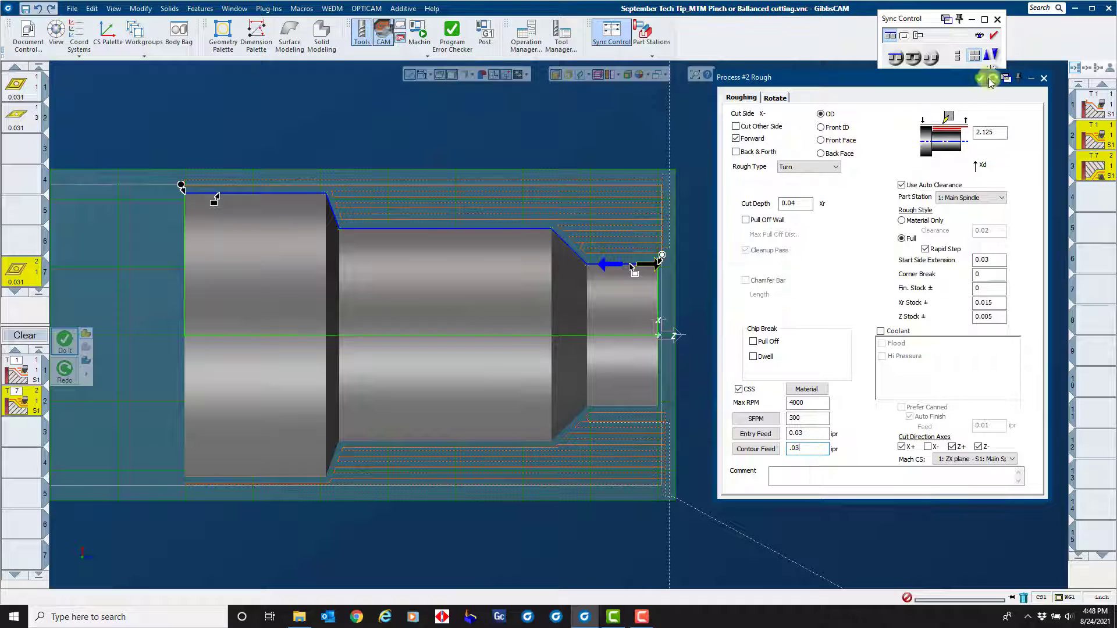
left_click(992, 78)
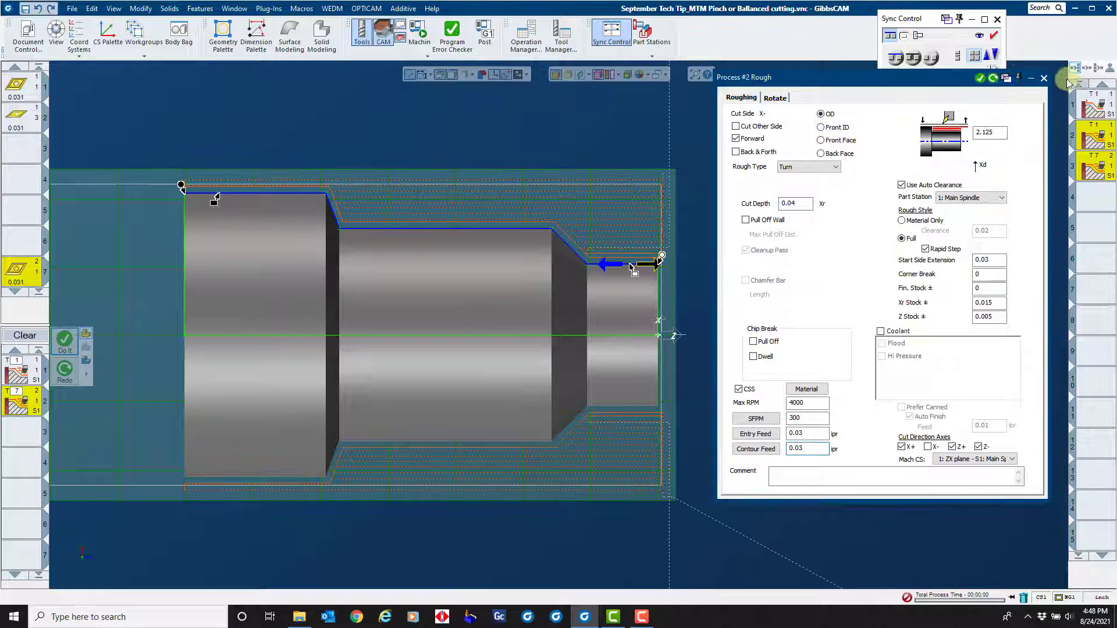
left_click(1044, 78)
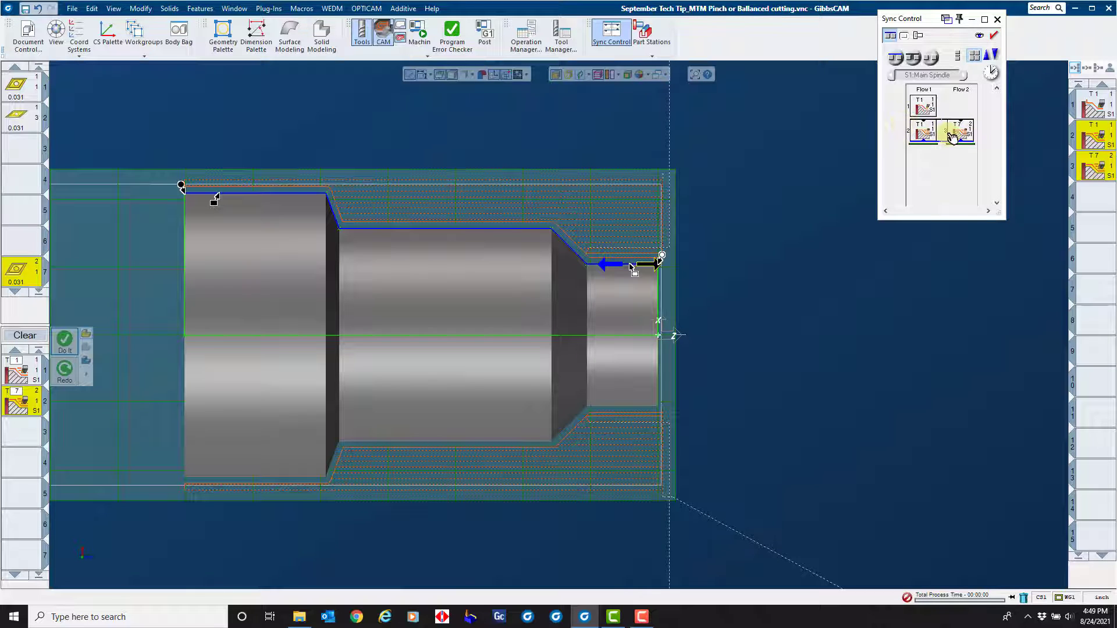
Review the main spindle operations of both flows in Sync Control's Spindle Mode and close Sync Control.
left_click(921, 38)
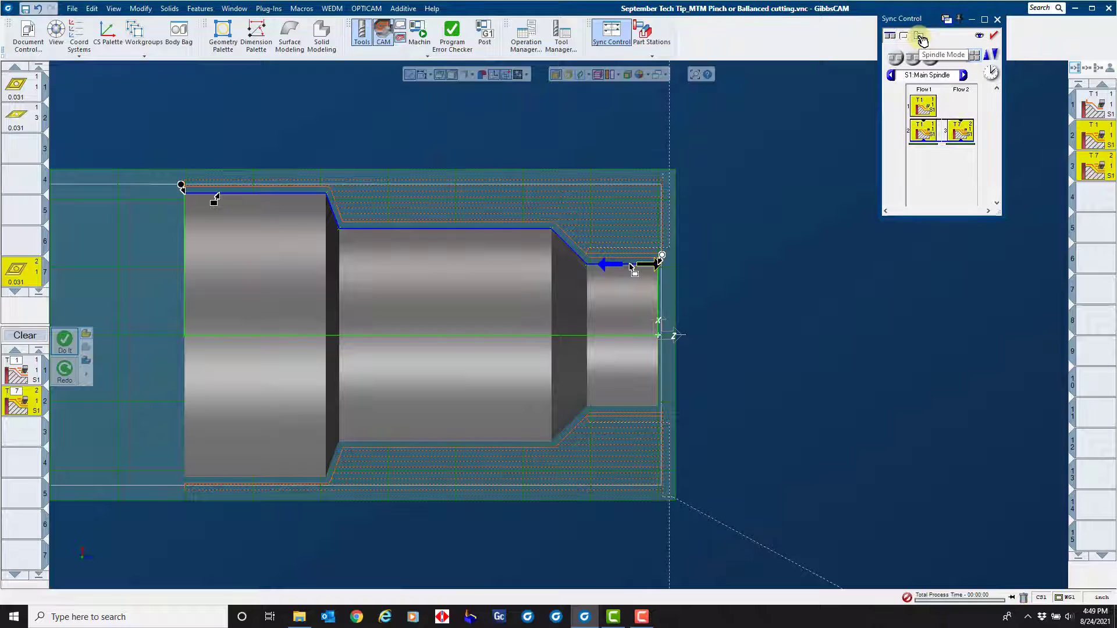
left_click(920, 38)
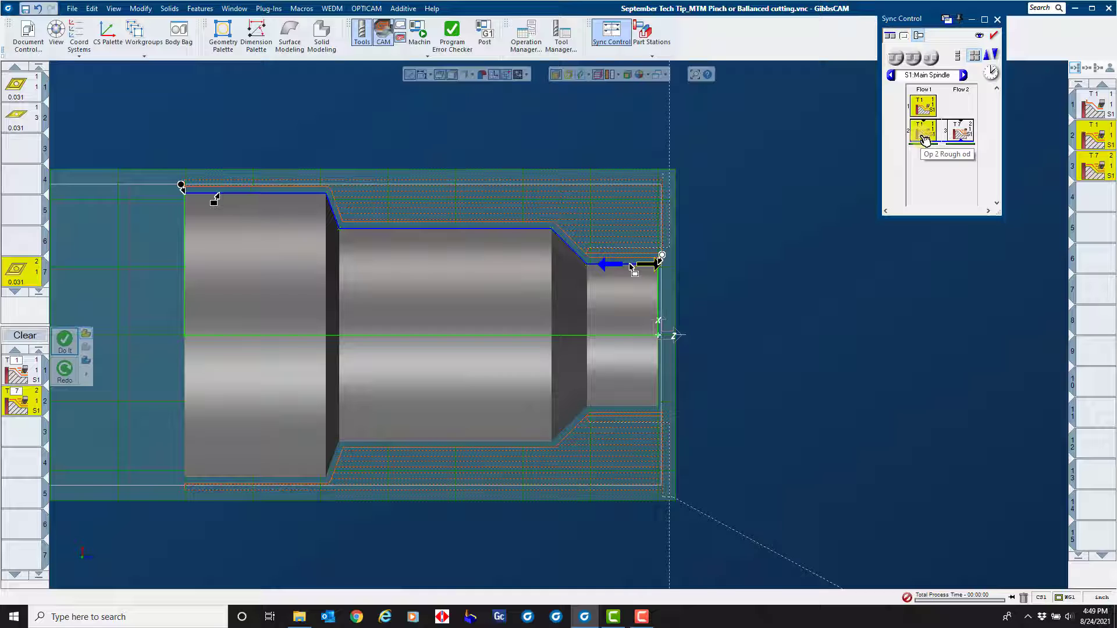
left_click(996, 21)
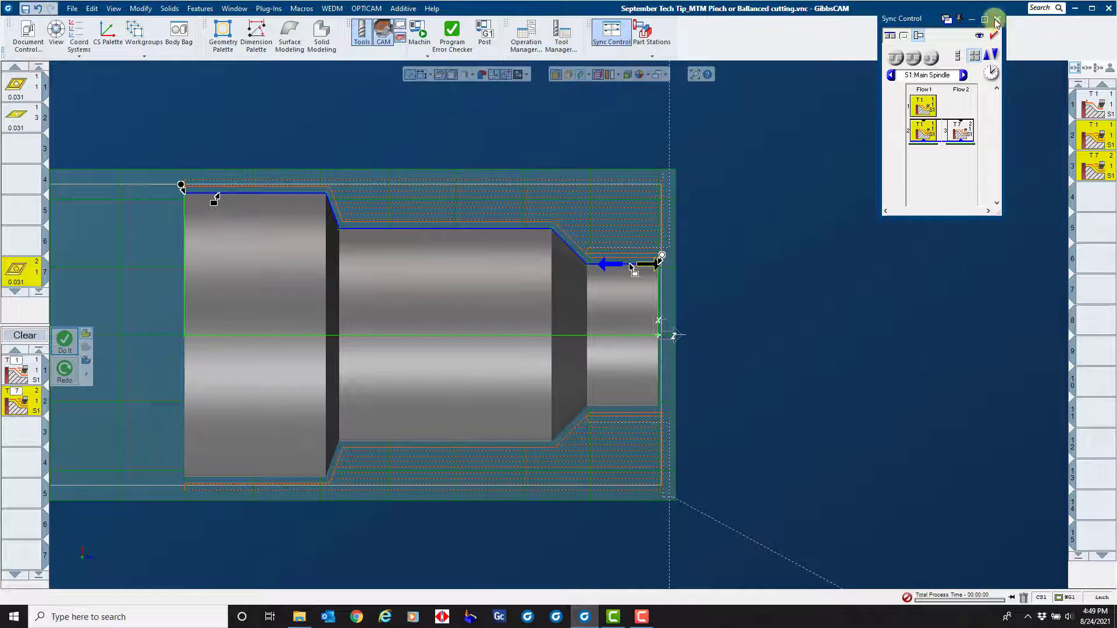